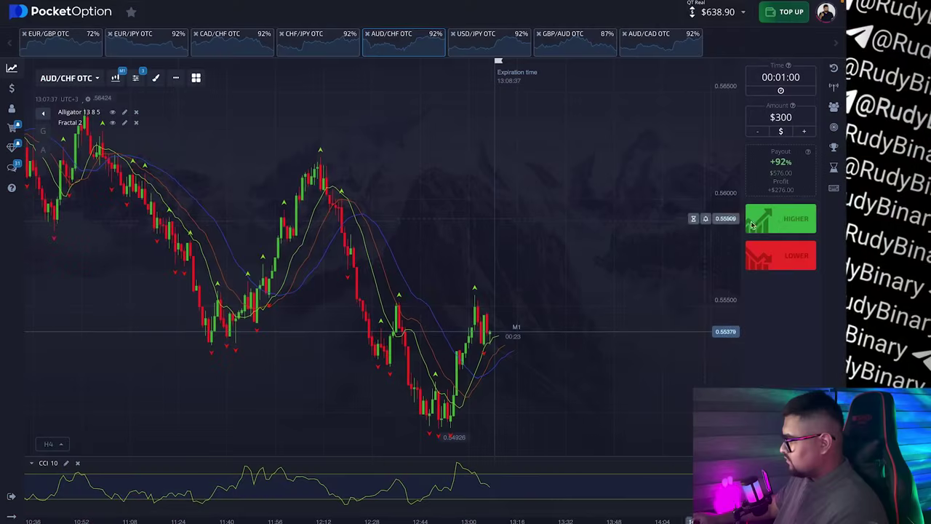
Place a $300 one-minute Higher trade on AUD/CHF OTC at 92% payout.
left_click(752, 226)
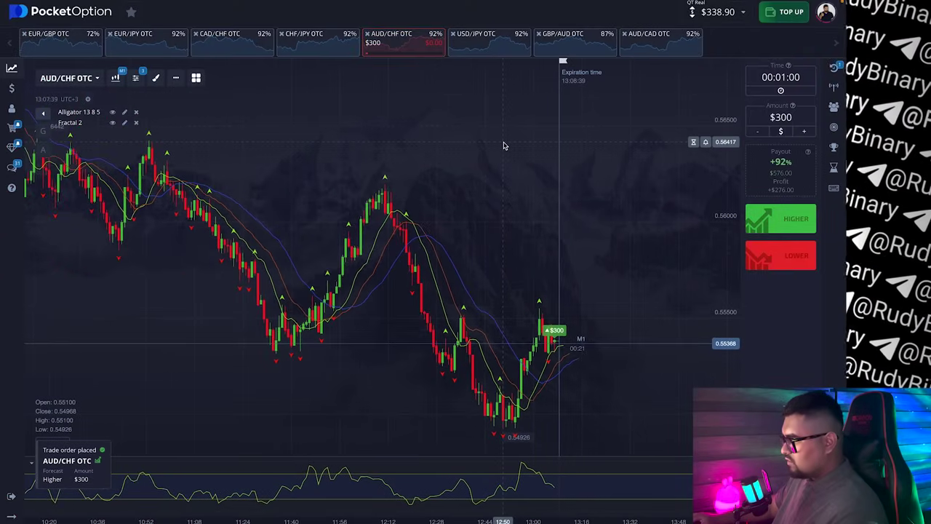
Zoom and shift the AUD/CHF chart to leave room ahead, then mark out the chart region for annotation.
scroll(479, 148, "up", 4)
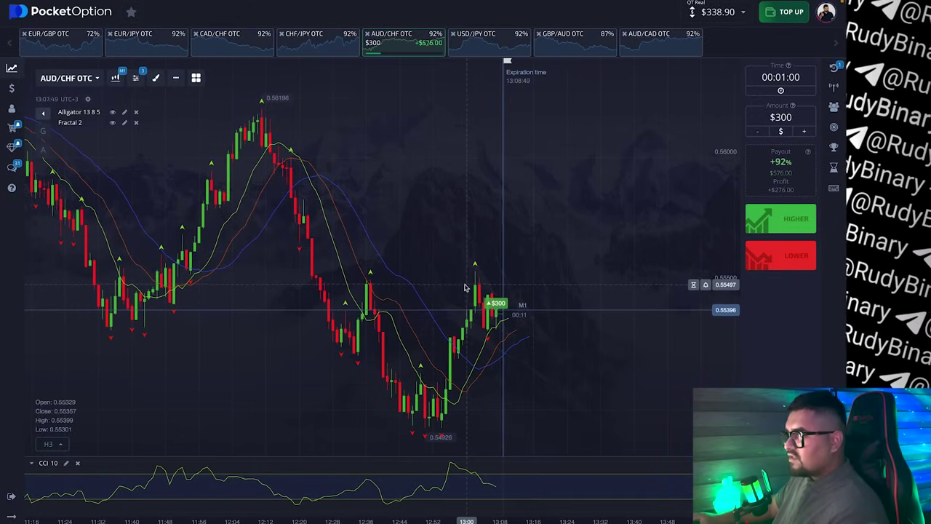
scroll(417, 291, "down", 4)
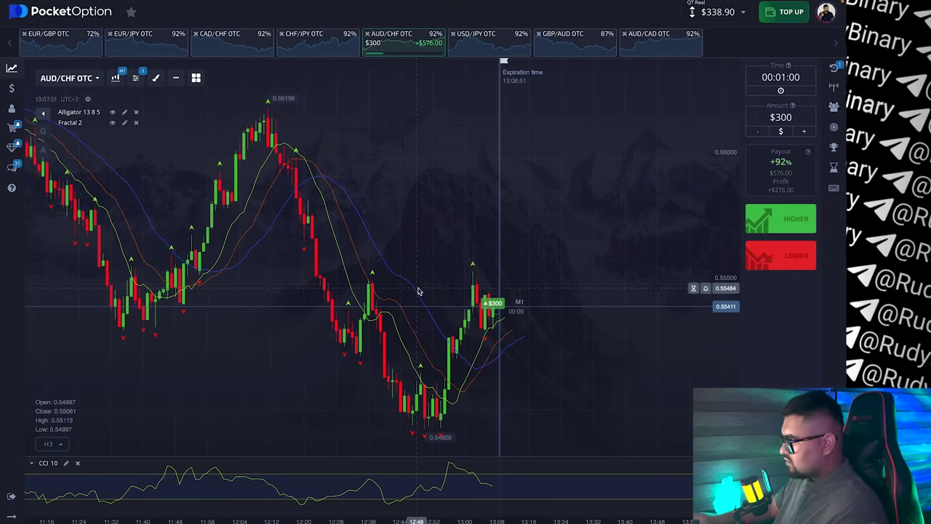
left_click_drag(352, 277, 265, 280)
scroll(519, 314, "up", 1)
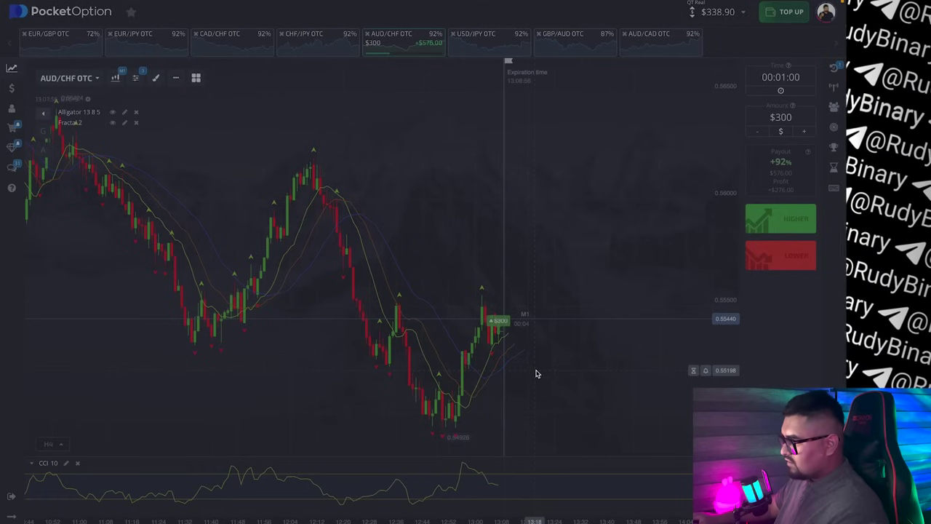
left_click_drag(176, 141, 674, 508)
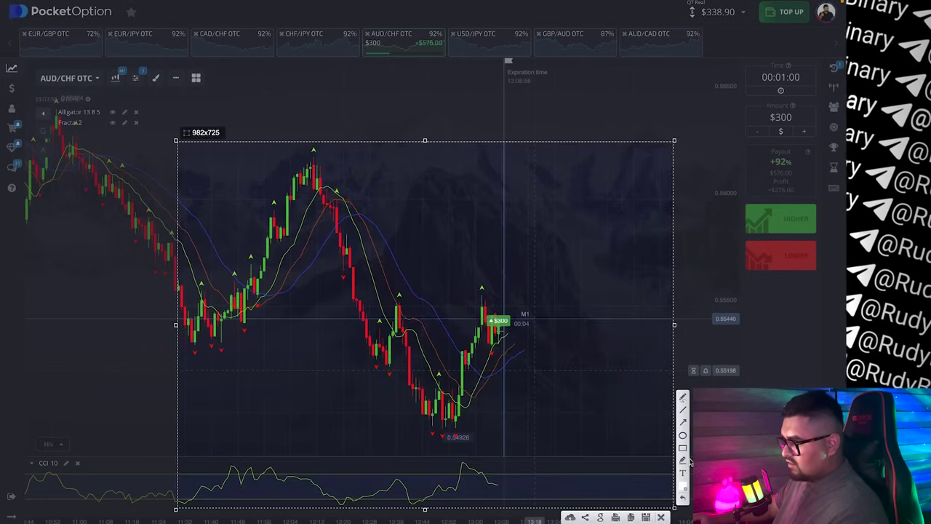
Box the fractal lows, draw a rising arrow, circle the Alligator crossover, then clear the annotations.
left_click(682, 446)
left_click_drag(426, 421, 467, 441)
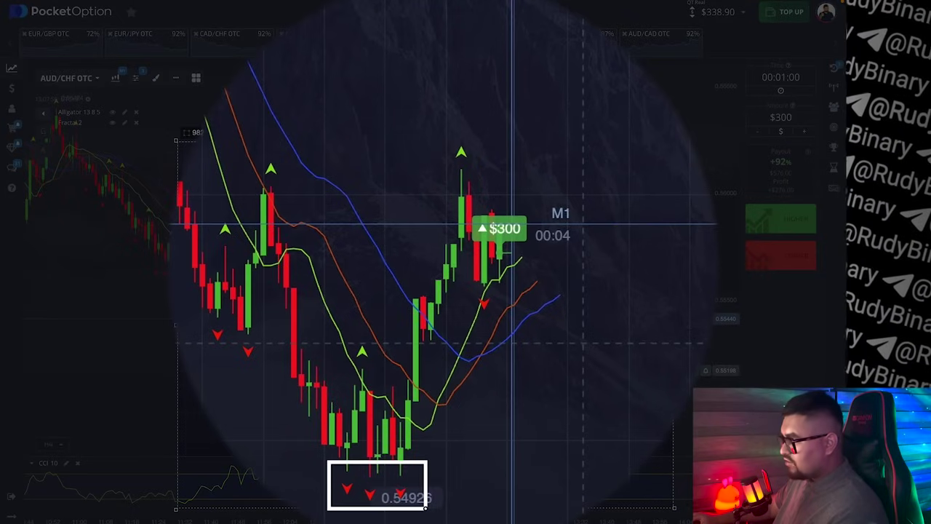
mouse_move(374, 466)
left_mouse_down()
mouse_move(436, 501)
mouse_move(636, 310)
left_mouse_up()
left_click_drag(613, 342, 613, 341)
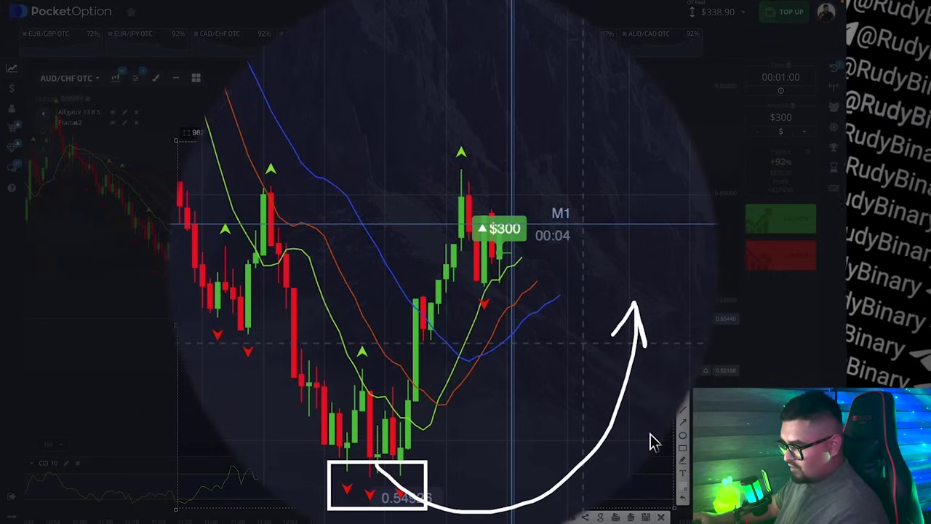
mouse_move(441, 306)
left_mouse_down()
mouse_move(490, 366)
mouse_move(525, 380)
left_mouse_up()
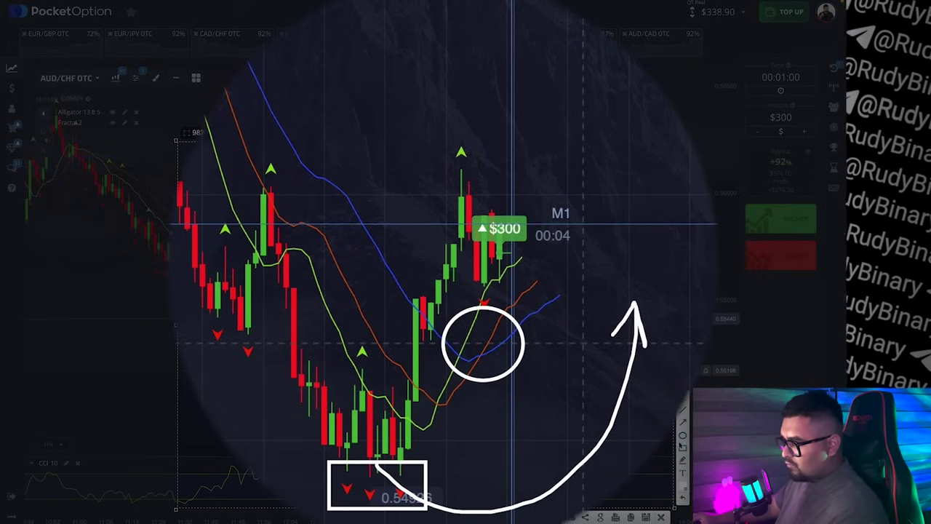
left_click_drag(443, 172, 502, 311)
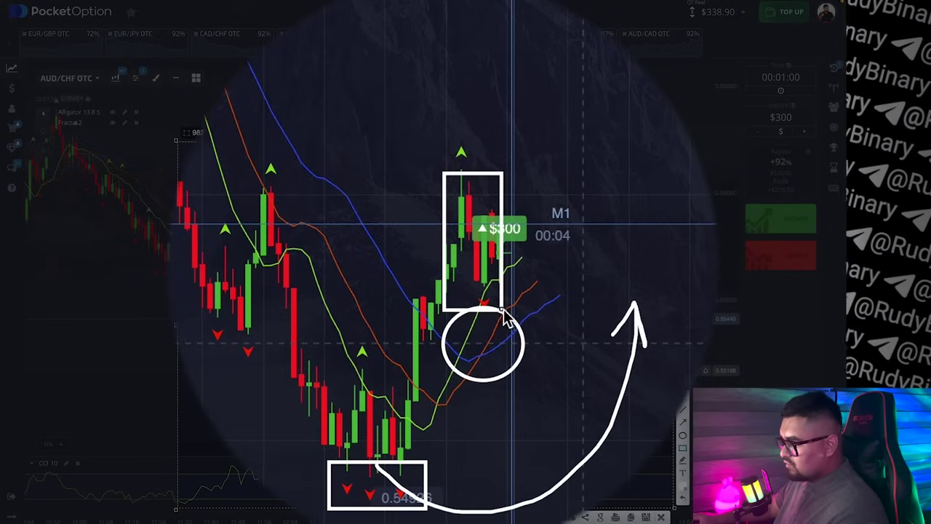
mouse_move(464, 280)
left_mouse_down()
mouse_move(515, 326)
mouse_move(539, 283)
mouse_move(553, 21)
left_mouse_up()
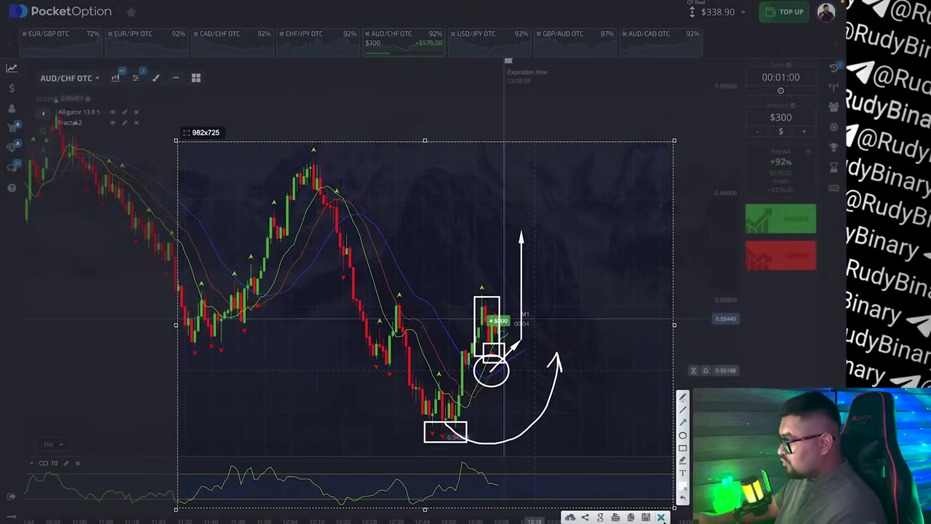
left_click(661, 517)
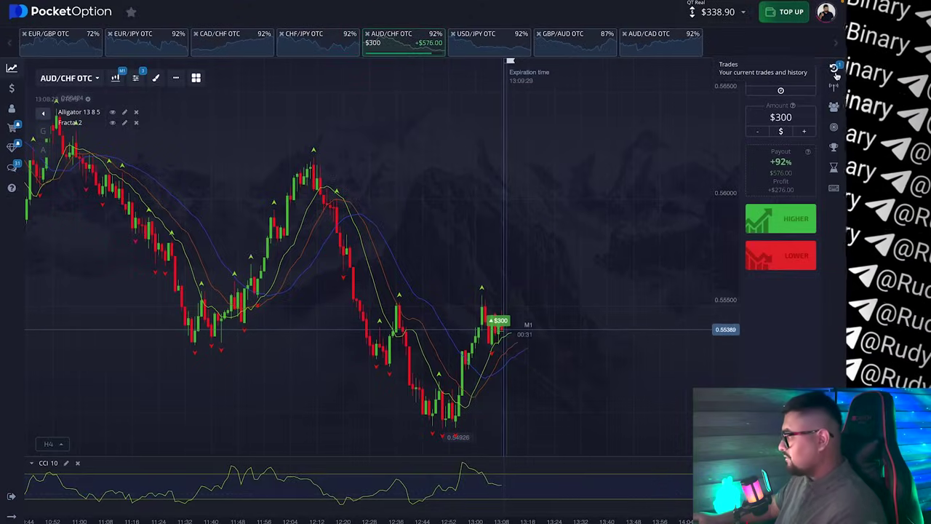
Check the trades list to confirm no AUD/CHF trades remain open, then hide it.
left_click(834, 67)
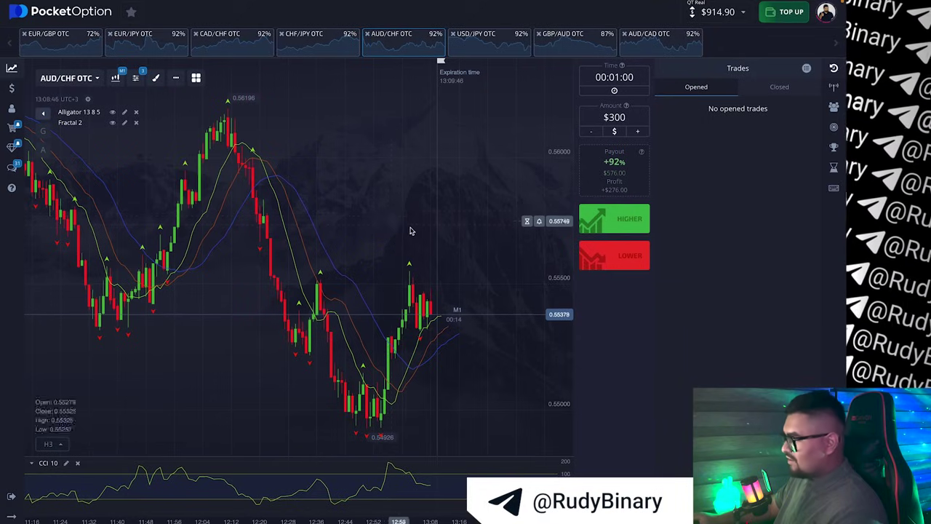
scroll(411, 229, "down", 2)
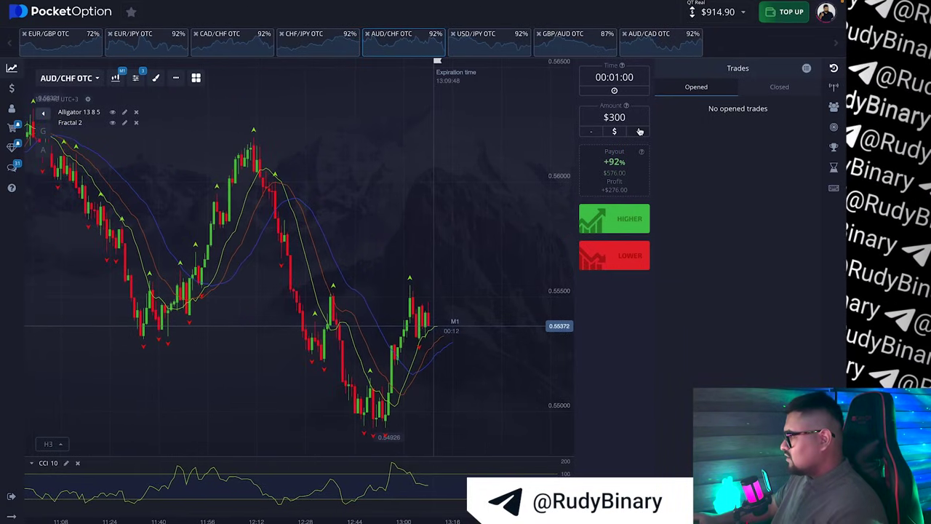
left_click(834, 68)
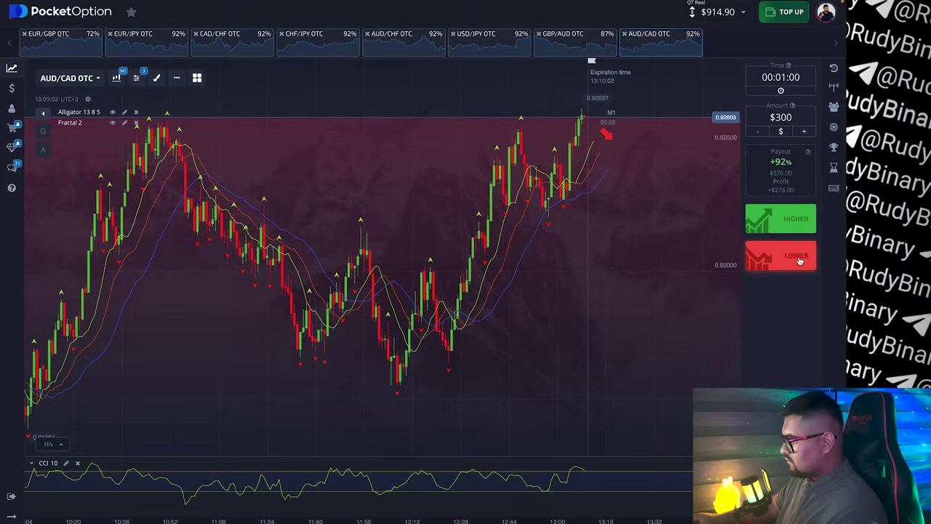
Place a $300 one-minute Lower trade on AUD/CAD OTC and mark the whole chart for annotation.
left_click(771, 251)
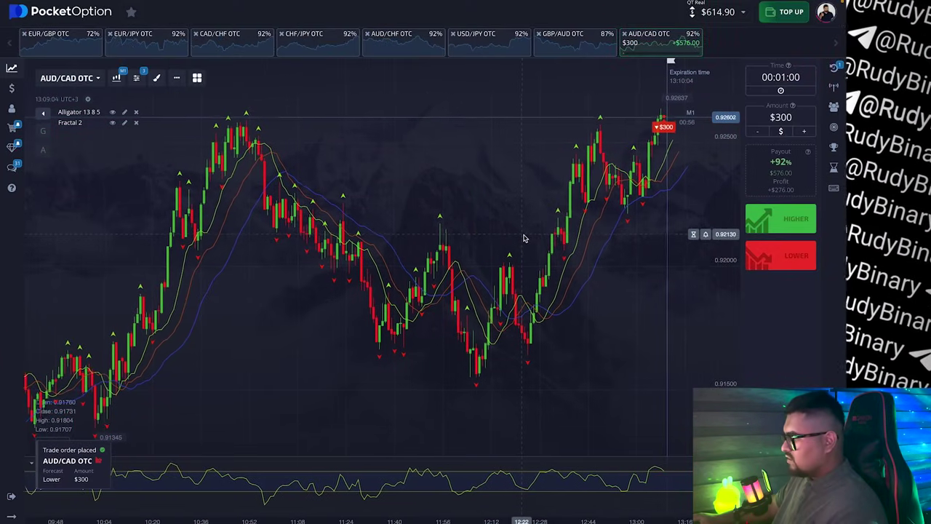
mouse_move(529, 240)
left_mouse_down()
mouse_move(545, 244)
mouse_move(501, 245)
left_mouse_up()
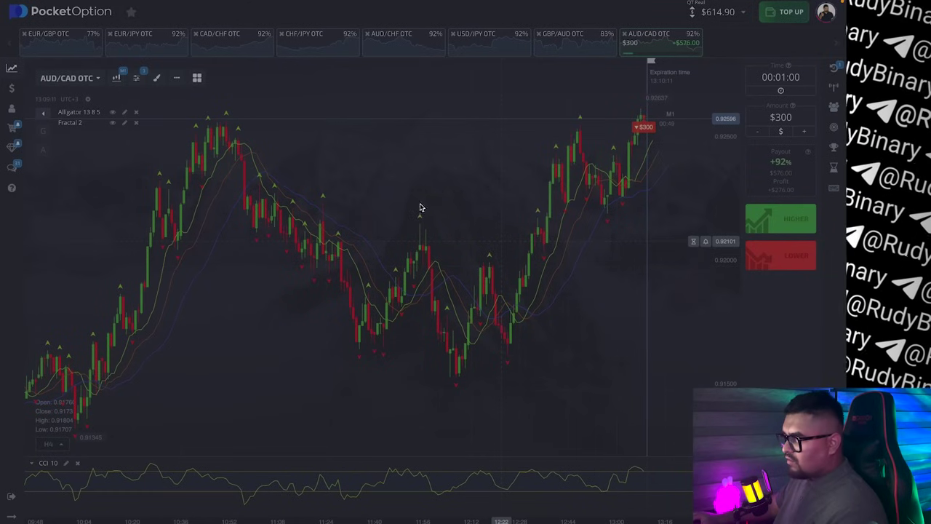
left_click_drag(27, 59, 756, 515)
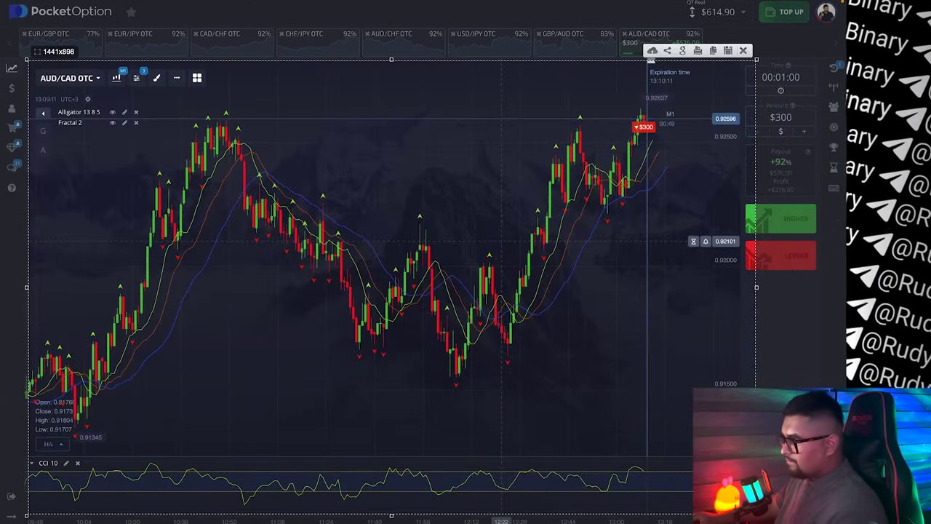
left_click_drag(206, 121, 682, 129)
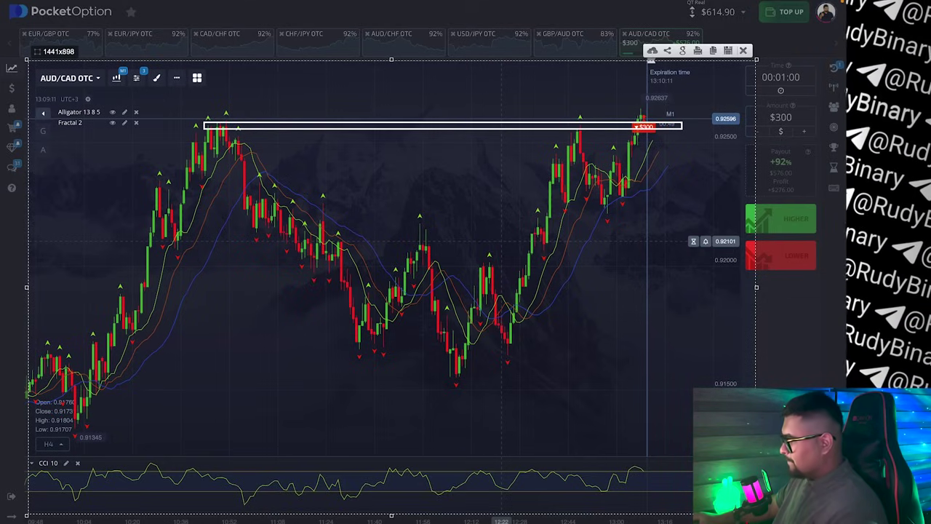
left_click_drag(212, 128, 642, 109)
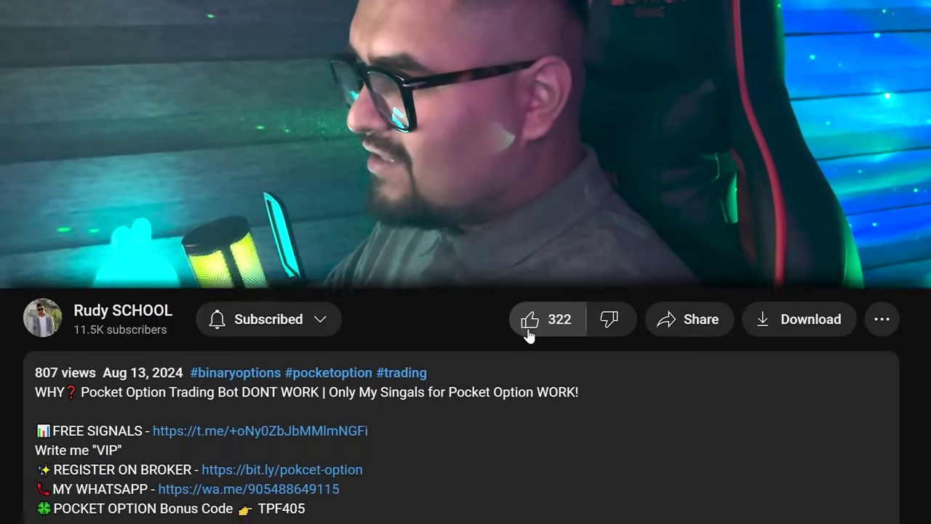
Watch the AUD/CAD OTC trade close with a $576.00 payout, balance reaching $1190.90.
left_click(528, 320)
scroll(684, 247, "down", 3)
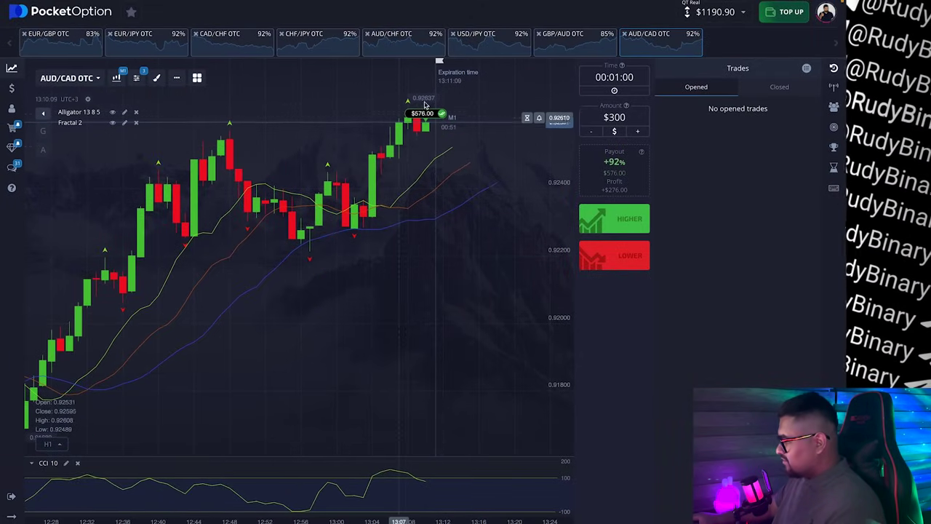
Zoom the chart in and out, then hide the trades list to widen the chart.
scroll(420, 142, "up", 5)
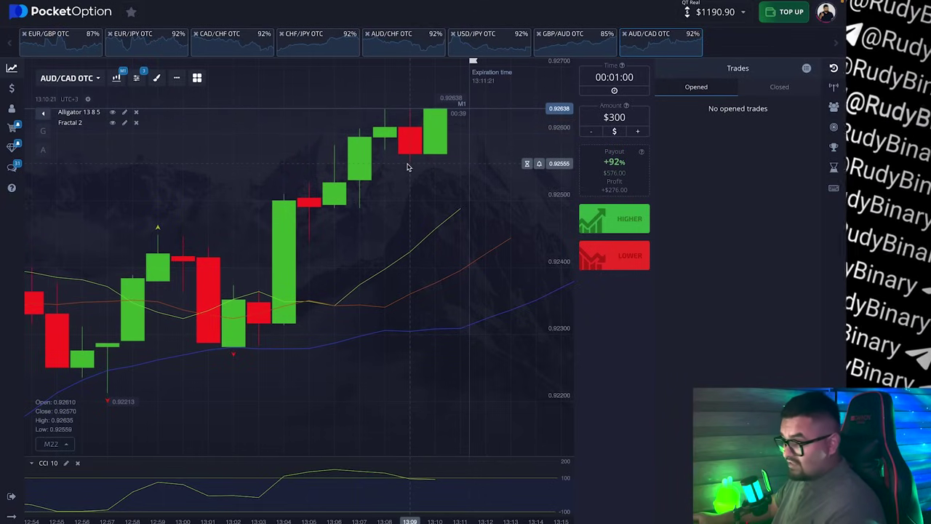
scroll(407, 168, "down", 10)
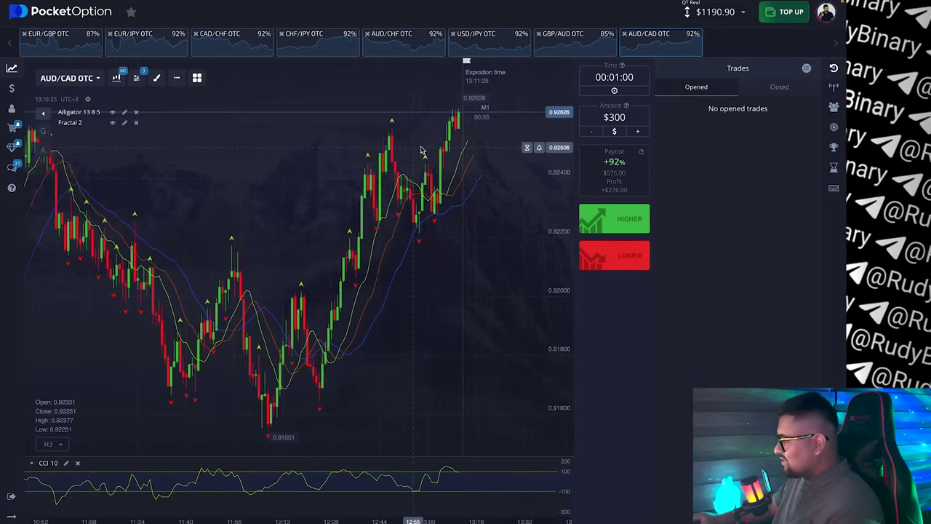
left_click(834, 70)
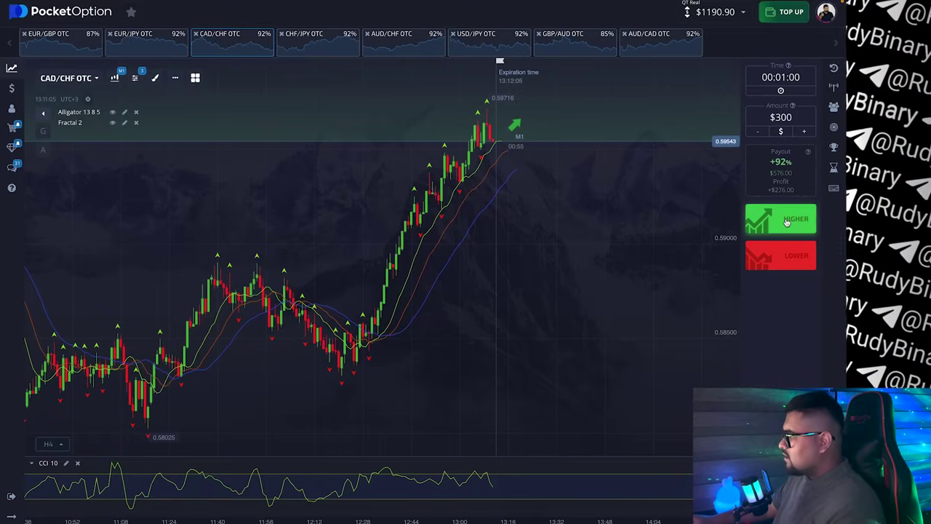
Buy a $300 one-minute Higher trade on CAD/CHF OTC and pan through earlier and recent candles.
left_click(786, 220)
left_click_drag(356, 183, 498, 175)
left_click_drag(374, 181, 496, 162)
left_click_drag(253, 167, 208, 173)
left_click_drag(385, 164, 193, 171)
left_click_drag(441, 205, 421, 206)
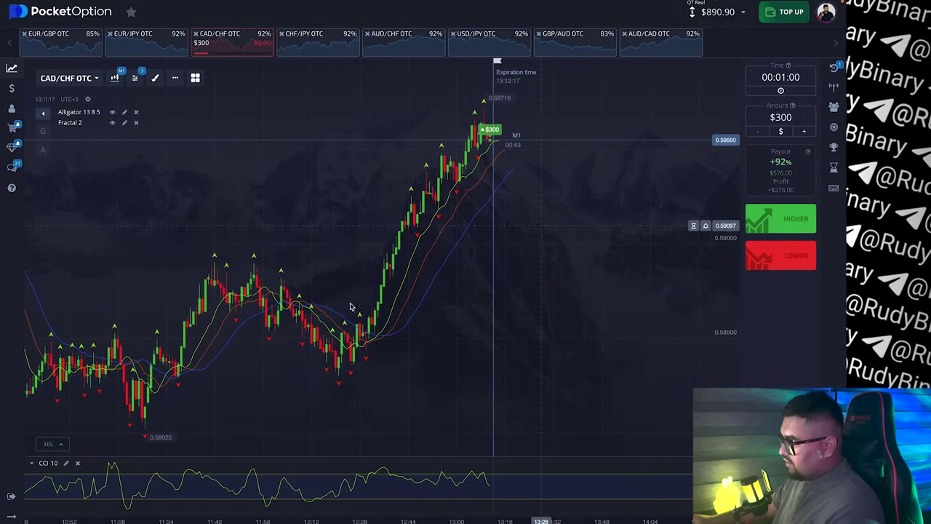
left_click_drag(166, 272, 260, 257)
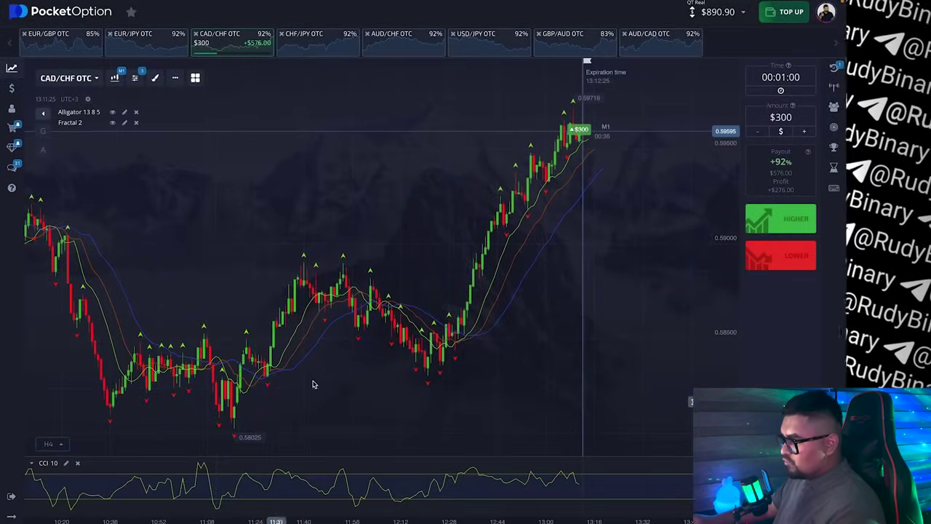
left_click_drag(312, 383, 197, 380)
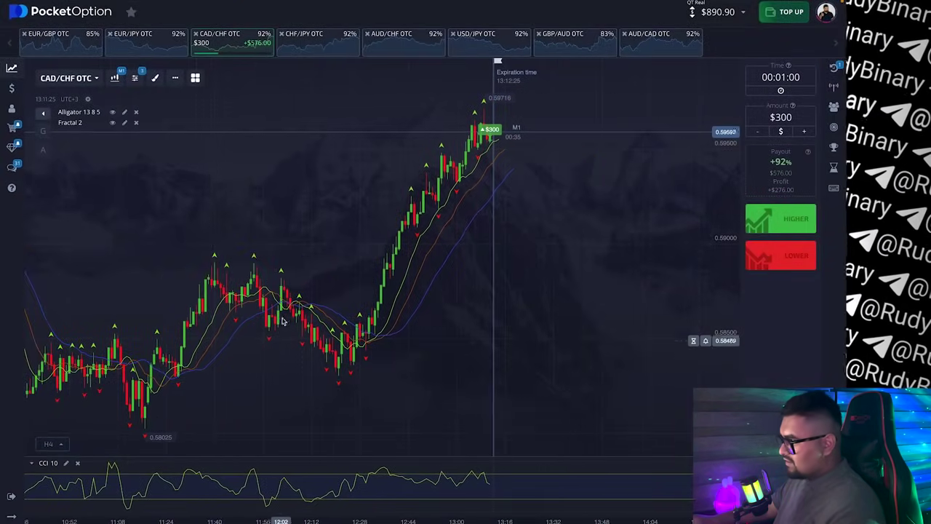
scroll(546, 138, "up", 2)
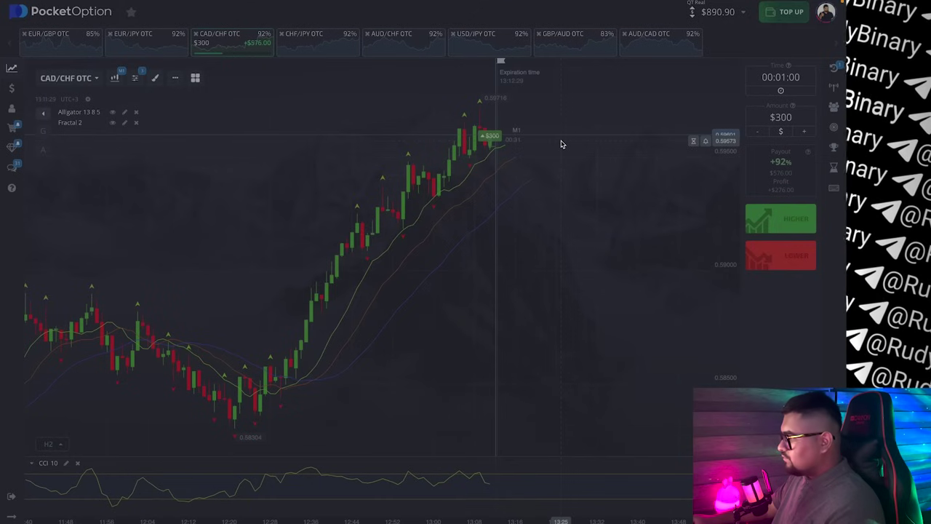
left_click_drag(448, 195, 719, 521)
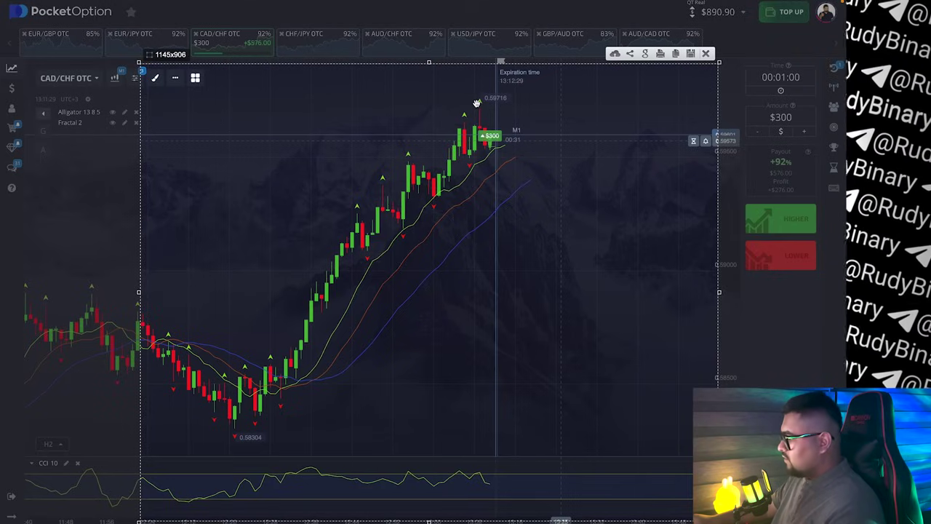
left_click_drag(473, 103, 496, 143)
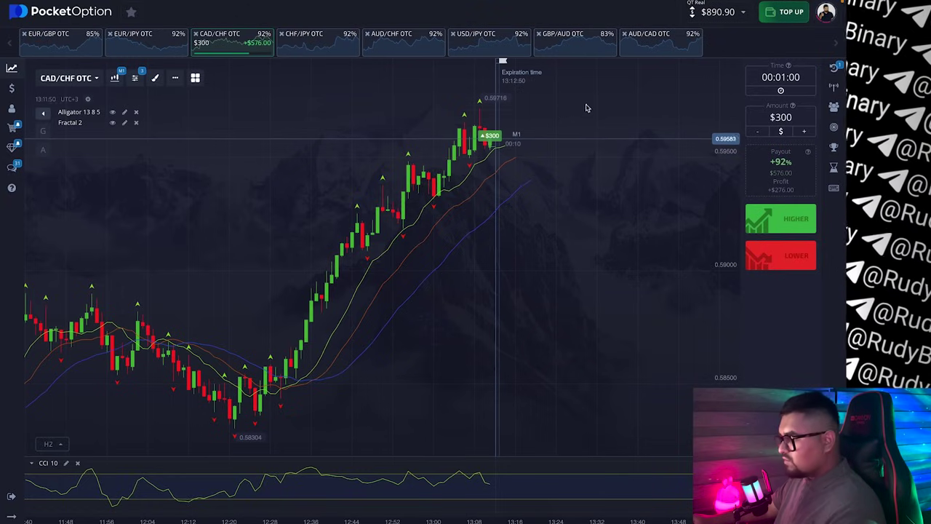
left_click(828, 75)
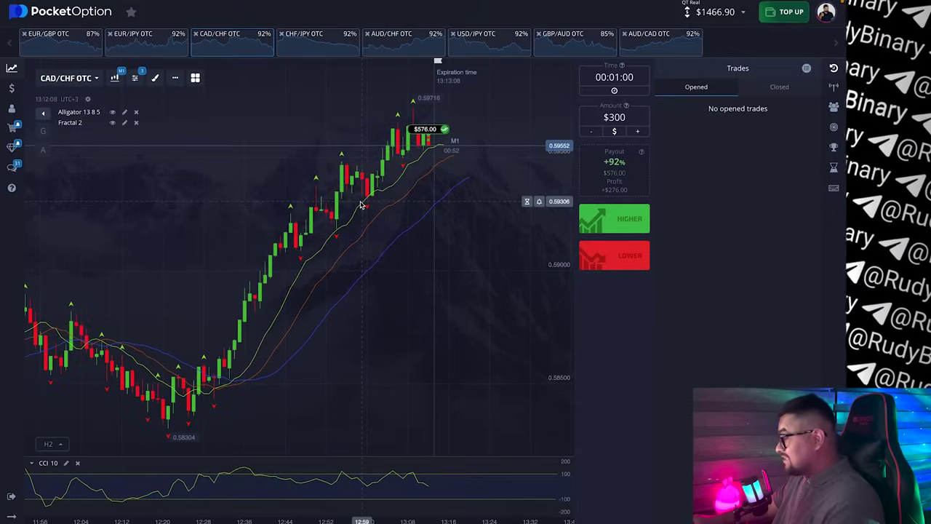
Zoom in on the latest CAD/CHF candles as the trade pays $576.00, balance $1466.90.
scroll(426, 165, "up", 5)
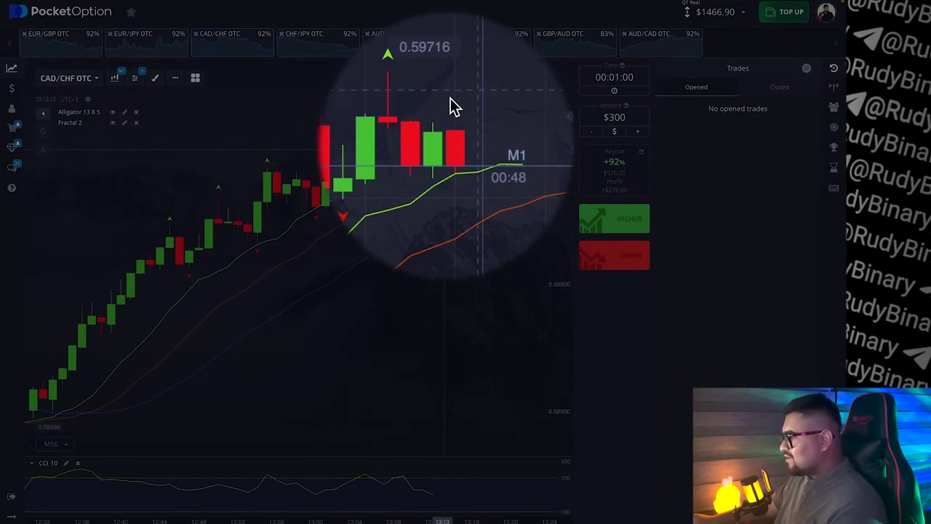
scroll(457, 175, "up", 3)
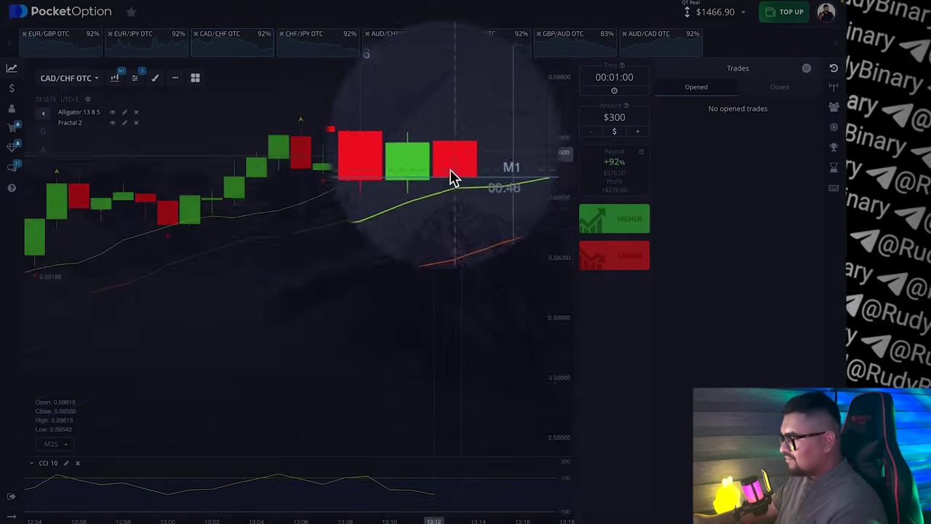